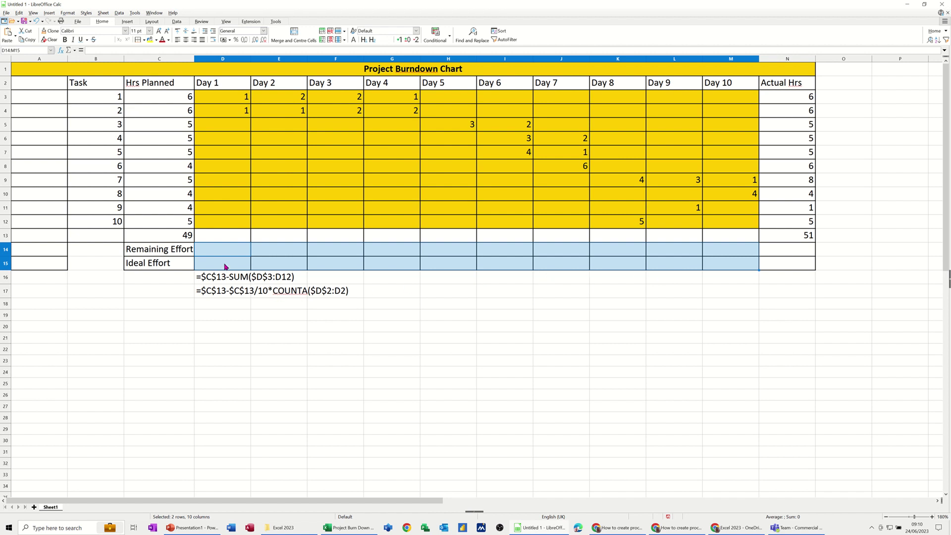
# Step: In D14, build the Remaining Effort formula =$C$13-SUM(D3:D12)
pyautogui.click(209, 252)
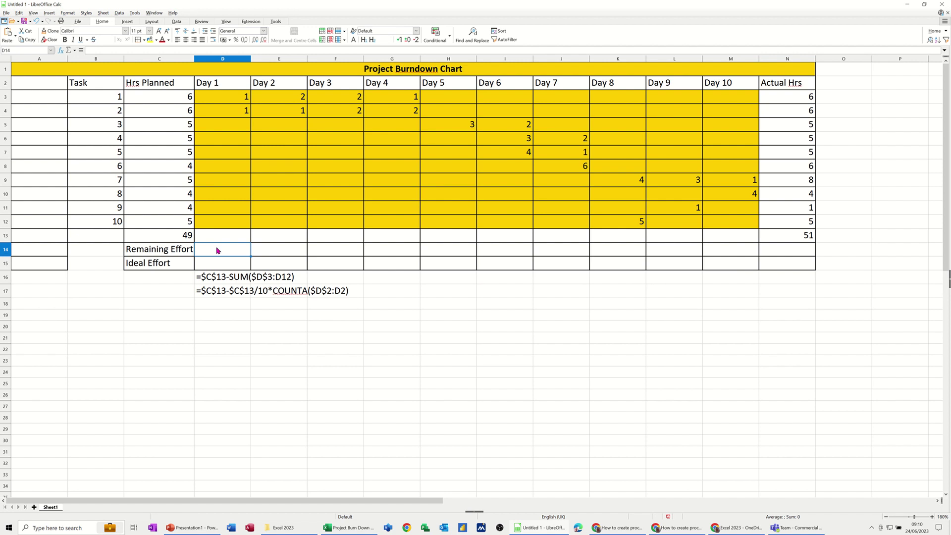
pyautogui.write('=')
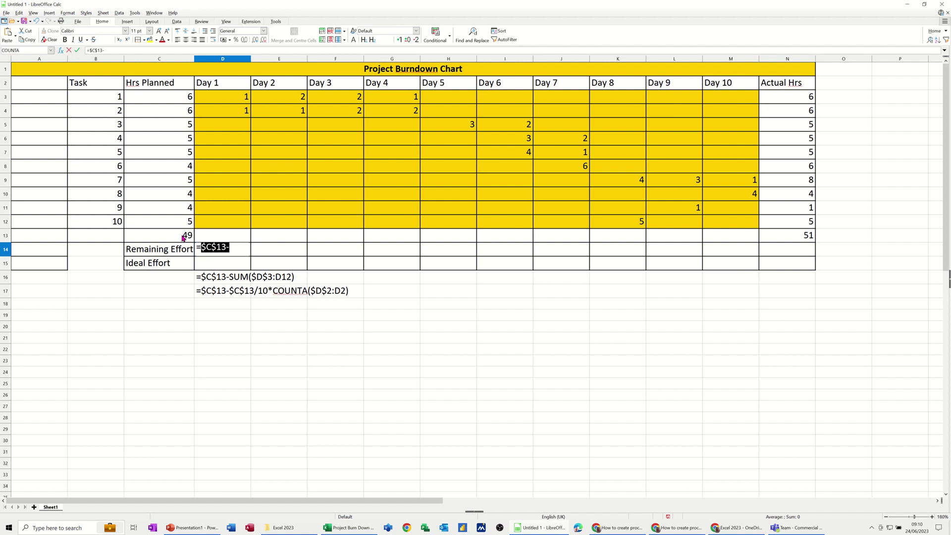
pyautogui.click(183, 238)
pyautogui.hotkey('shift', 'F4')
pyautogui.write('-sum')
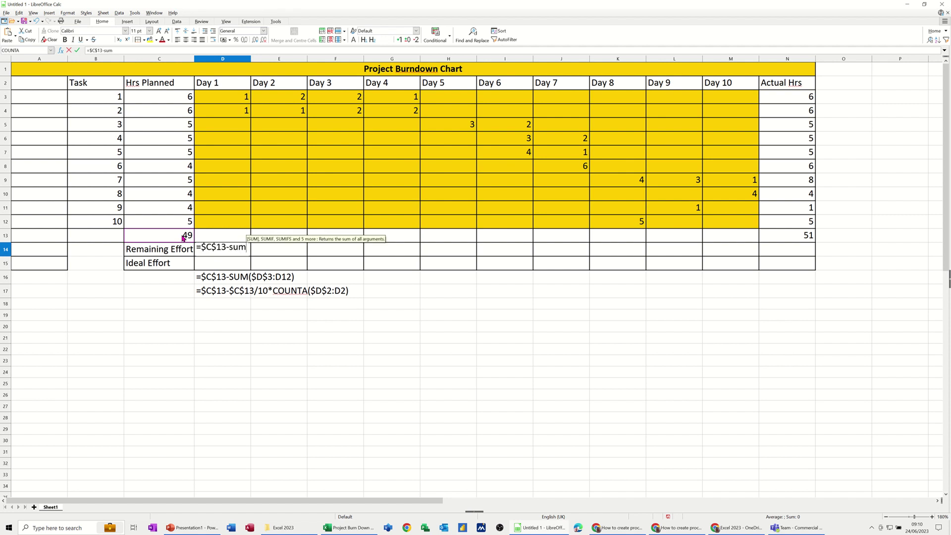
pyautogui.write('(')
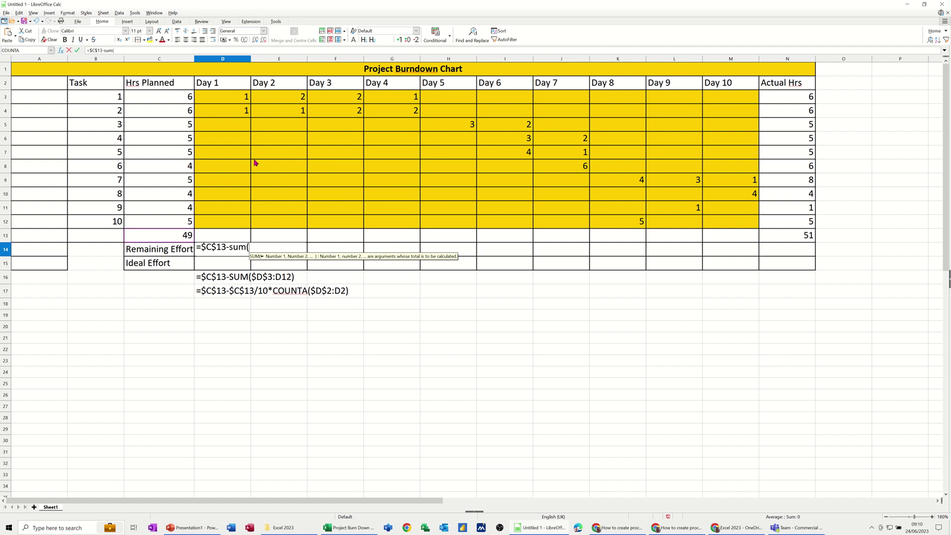
pyautogui.moveTo(234, 98); pyautogui.dragTo(241, 222)
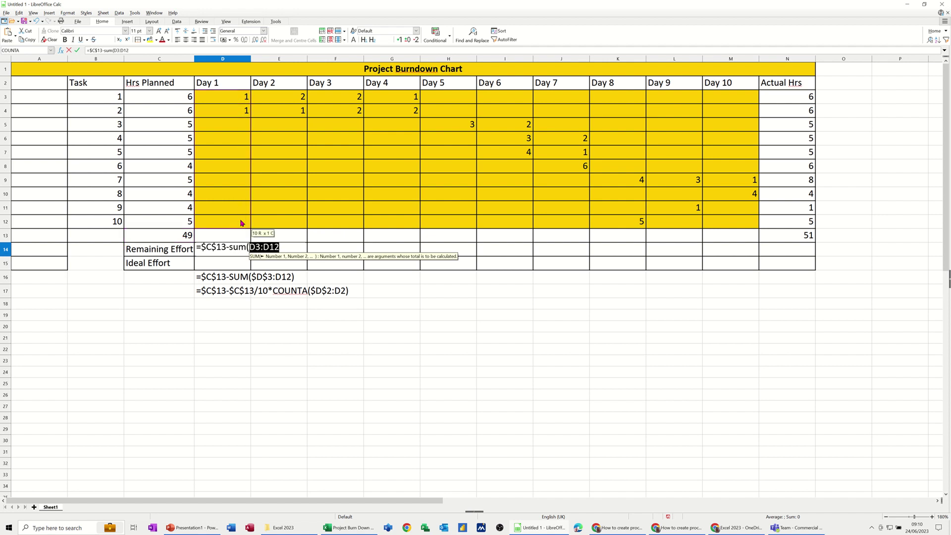
pyautogui.write(')')
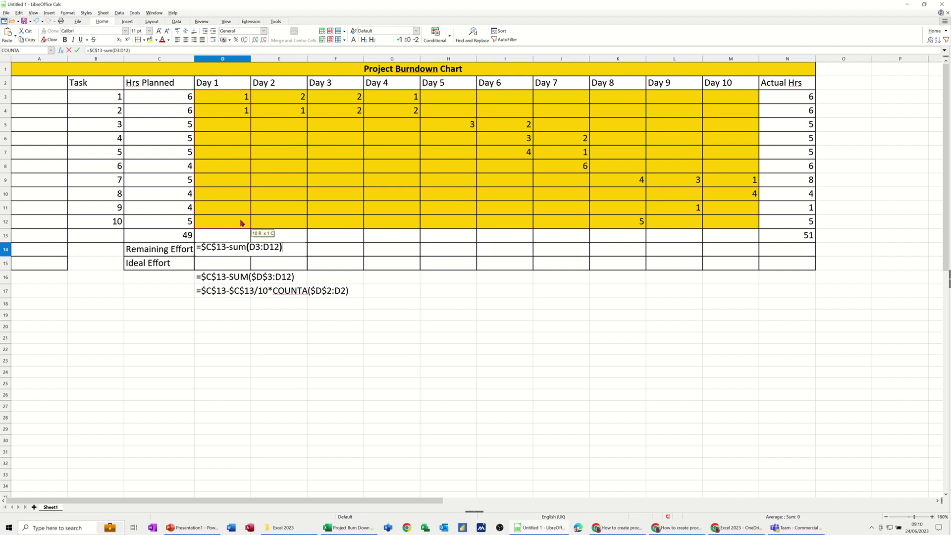
# Step: Anchor the sum start as $D$3, then fill the formula to M14 (47 down to -2)
pyautogui.click(253, 247)
pyautogui.click(252, 247)
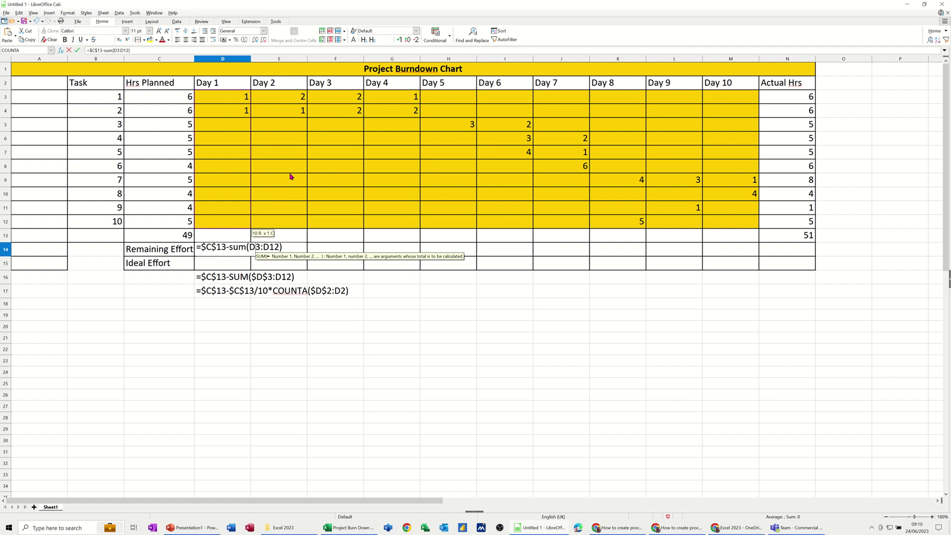
pyautogui.hotkey('shift', 'F4')
pyautogui.click(77, 50)
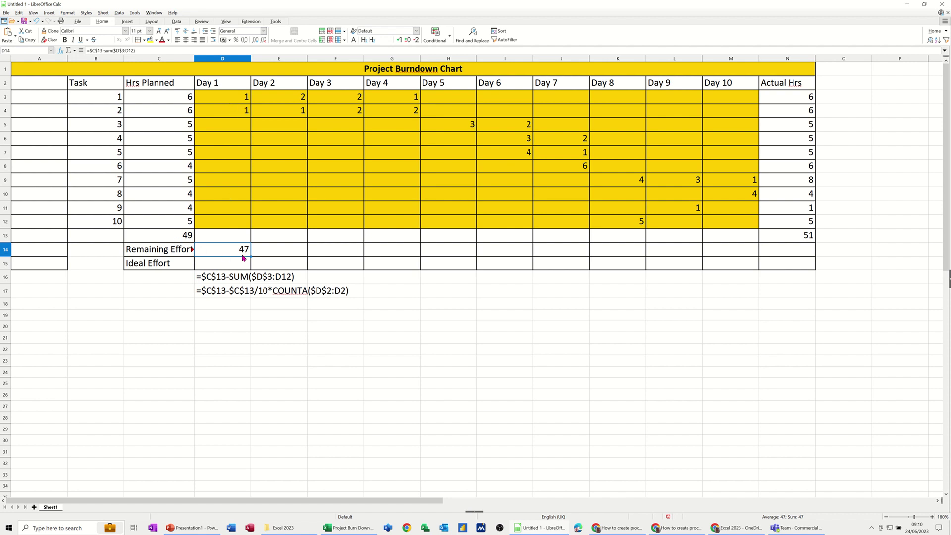
pyautogui.moveTo(249, 256); pyautogui.dragTo(299, 253)
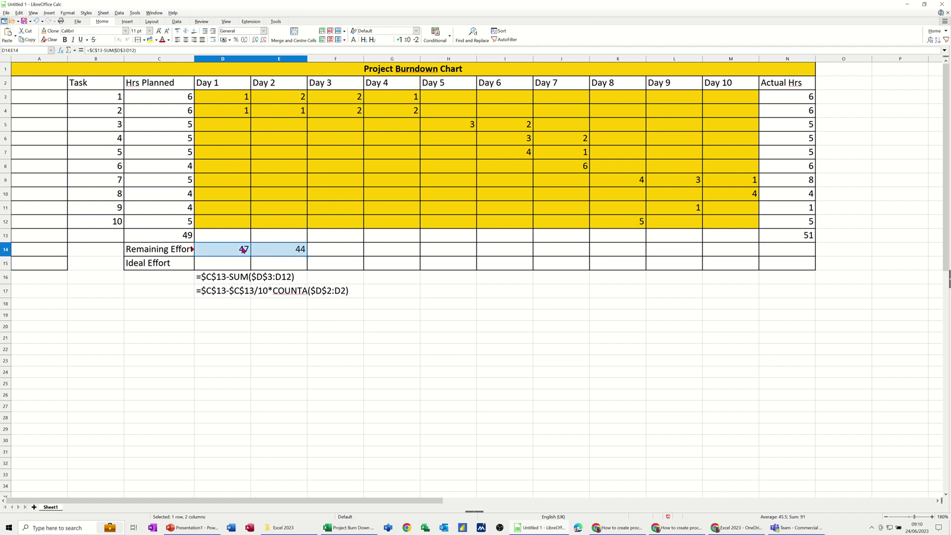
pyautogui.moveTo(307, 257); pyautogui.dragTo(751, 265)
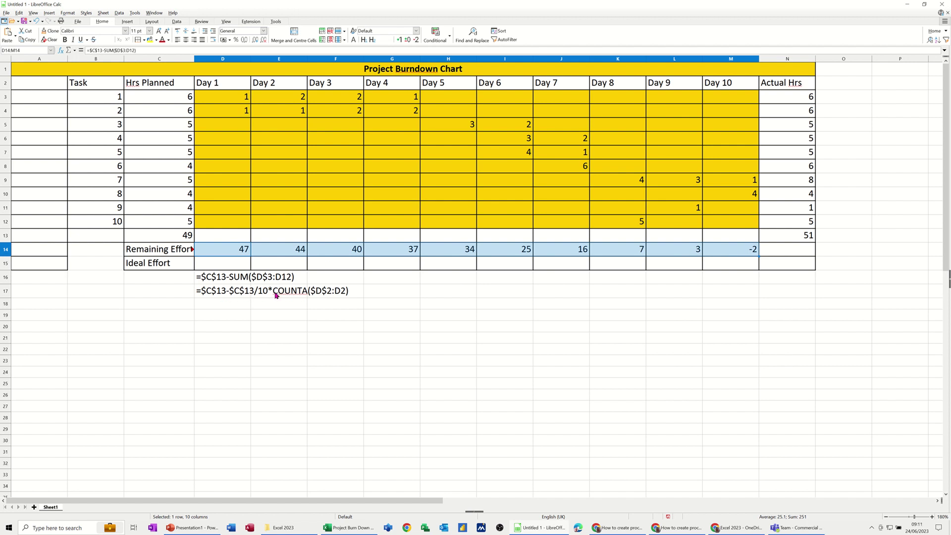
# Step: Begin the Ideal Effort formula in D15 as =$C$13-$C$13/10
pyautogui.click(219, 268)
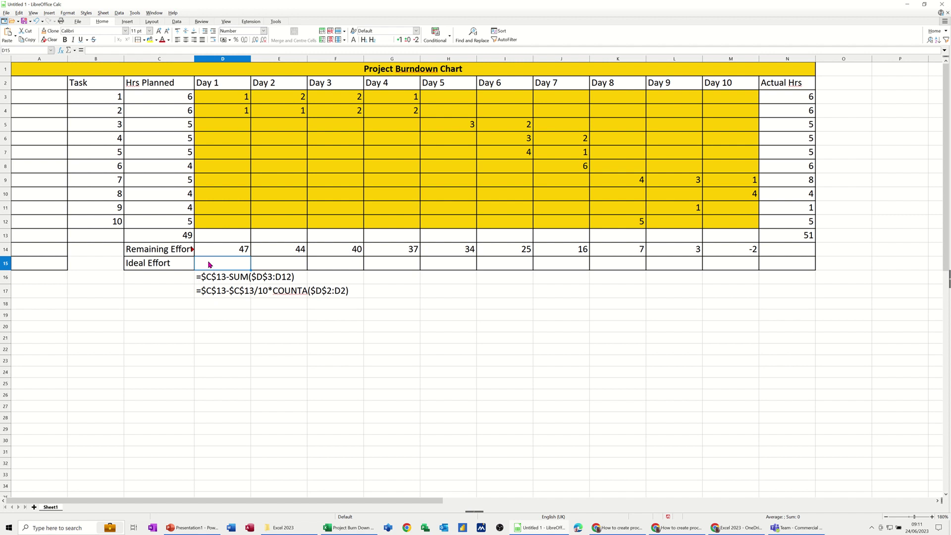
pyautogui.write('=')
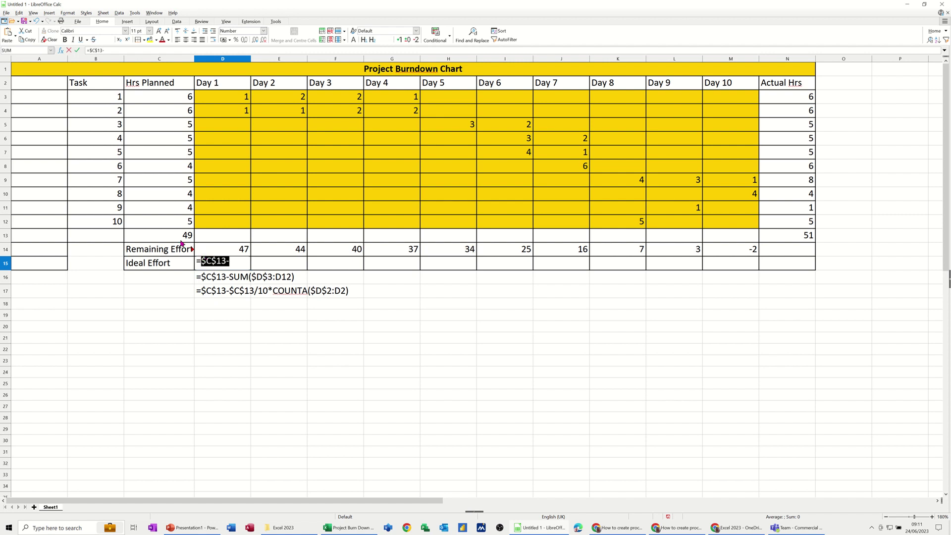
pyautogui.click(166, 237)
pyautogui.hotkey('shift', 'F4')
pyautogui.write('-')
pyautogui.click(165, 237)
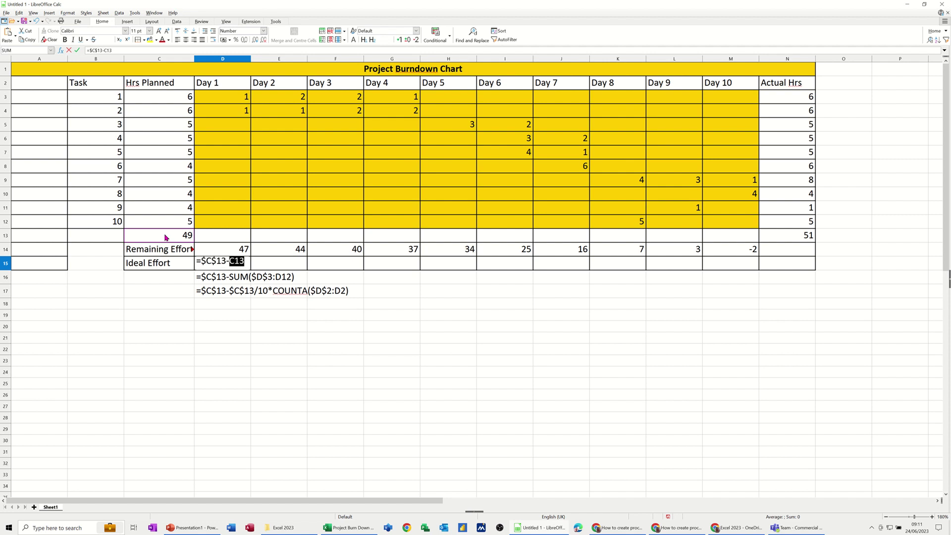
pyautogui.hotkey('shift', 'F4')
pyautogui.write('/10*')
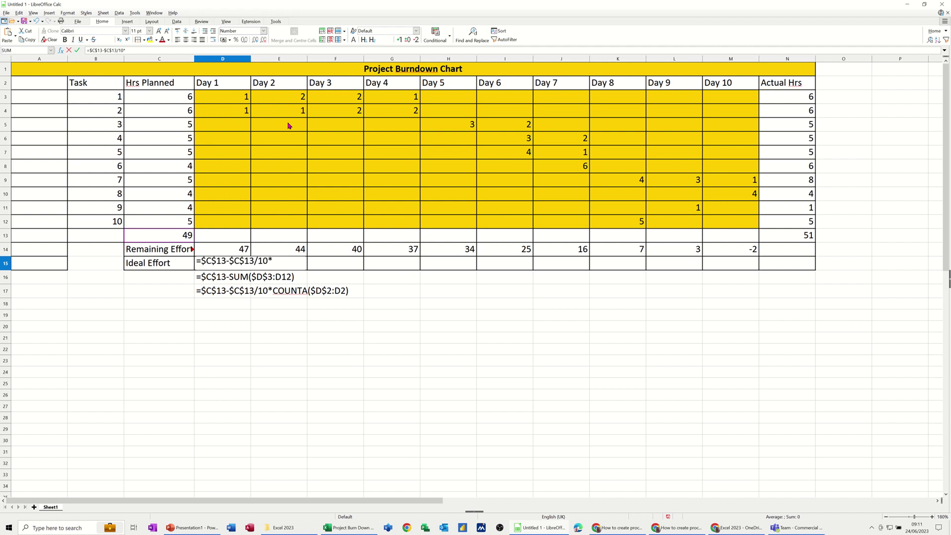
# Step: Add COUNTA($D$2:D2) to the formula and fill it to M15 (44 down to 0)
pyautogui.write('C')
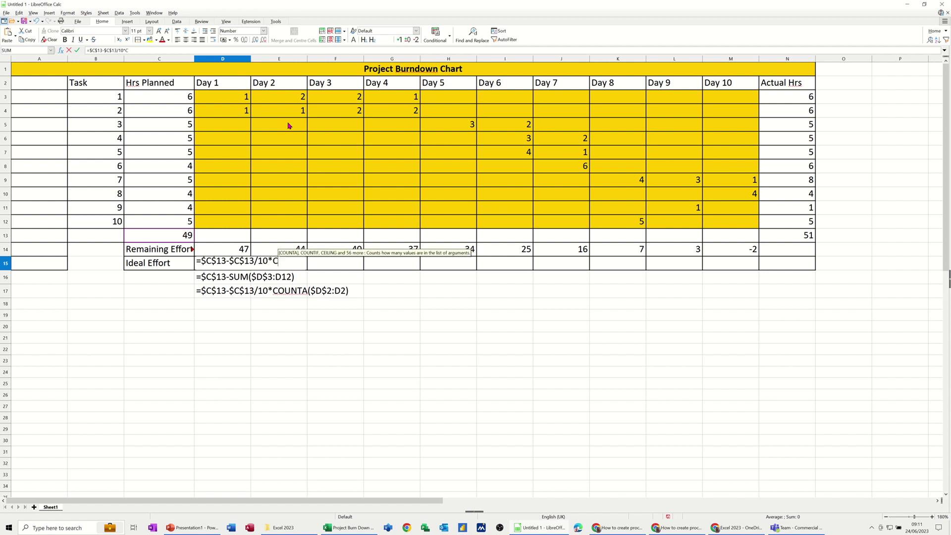
pyautogui.write('ounta(')
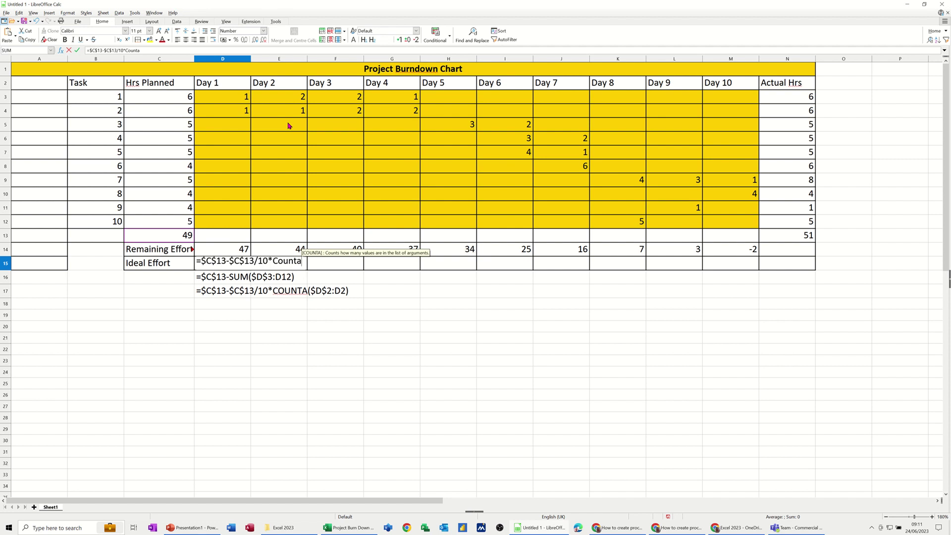
pyautogui.click(236, 86)
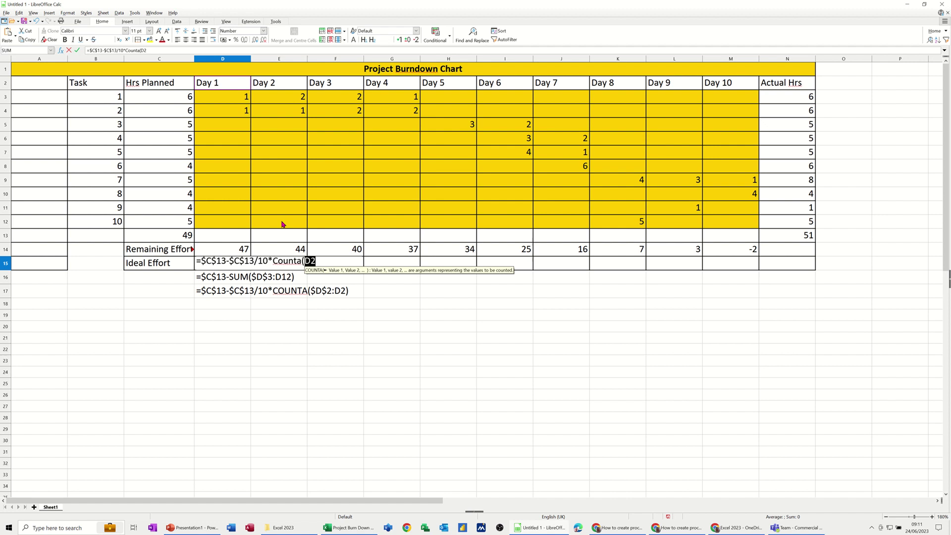
pyautogui.hotkey('shift', 'F4')
pyautogui.write(':')
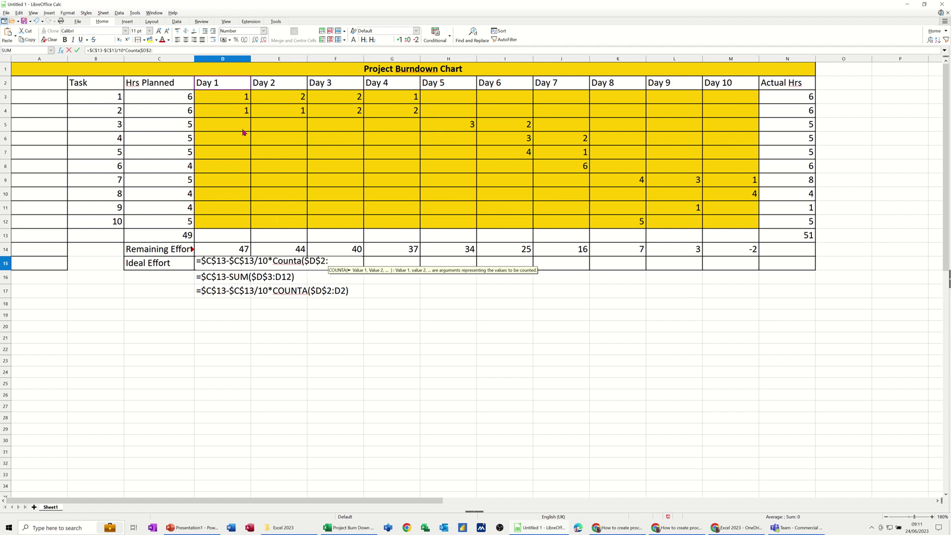
pyautogui.click(226, 86)
pyautogui.write(')')
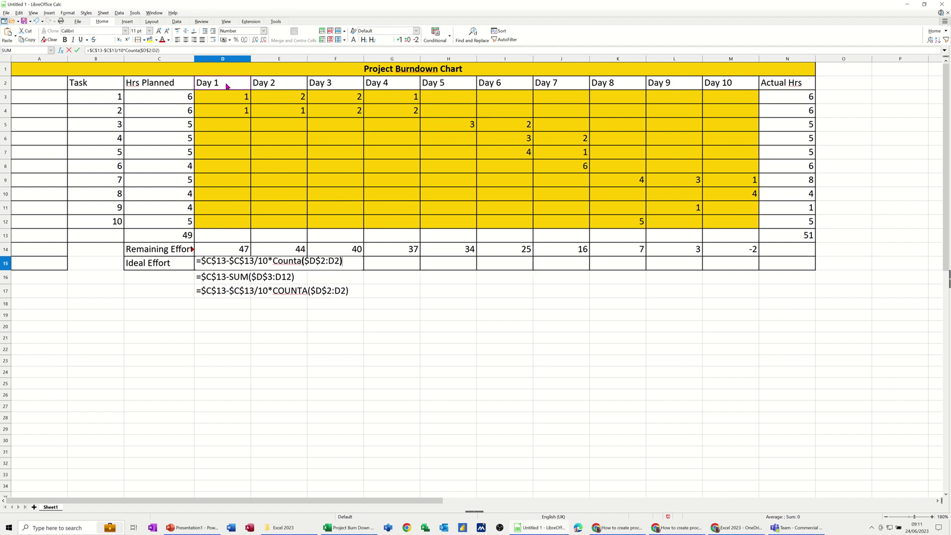
pyautogui.click(77, 50)
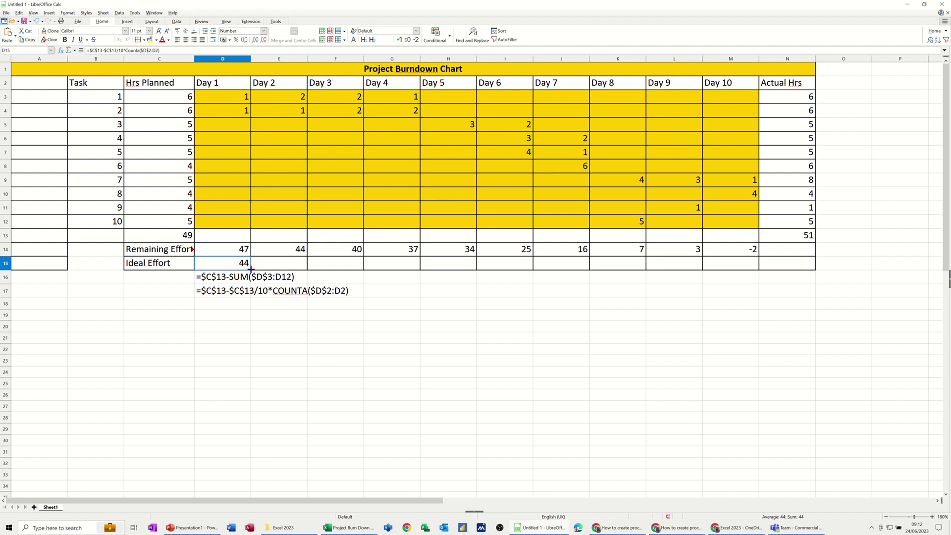
pyautogui.moveTo(251, 269); pyautogui.dragTo(760, 276)
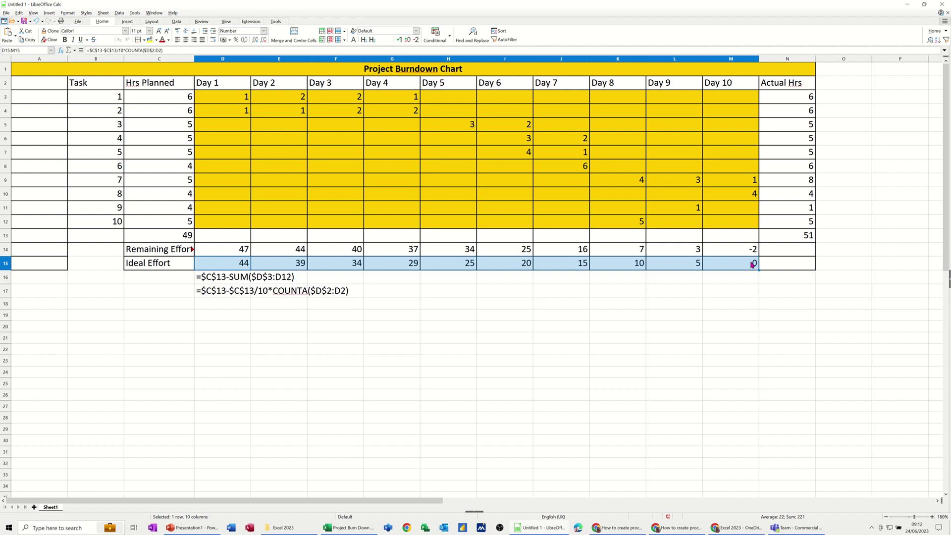
# Step: Select C14:M15 and start a line chart from both effort rows
pyautogui.click(184, 249)
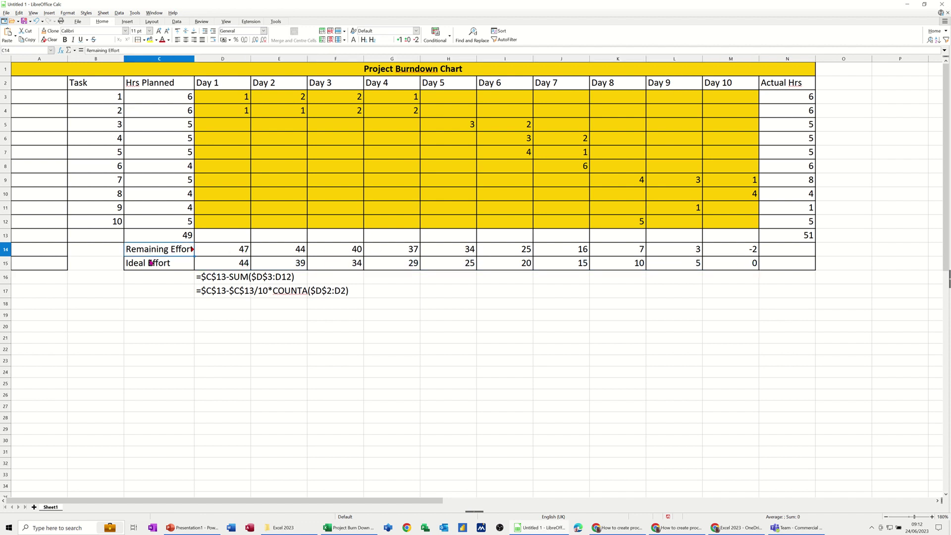
pyautogui.moveTo(150, 263); pyautogui.dragTo(732, 266)
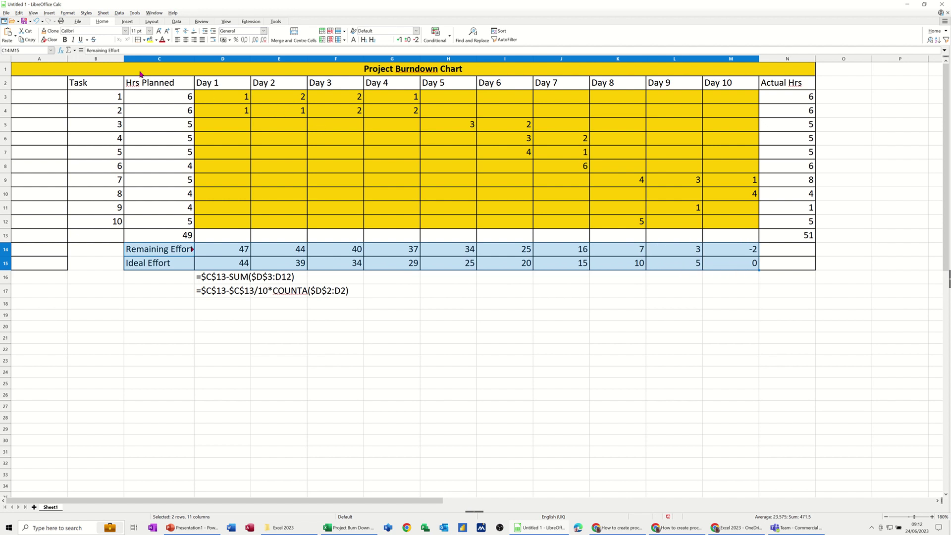
pyautogui.click(49, 14)
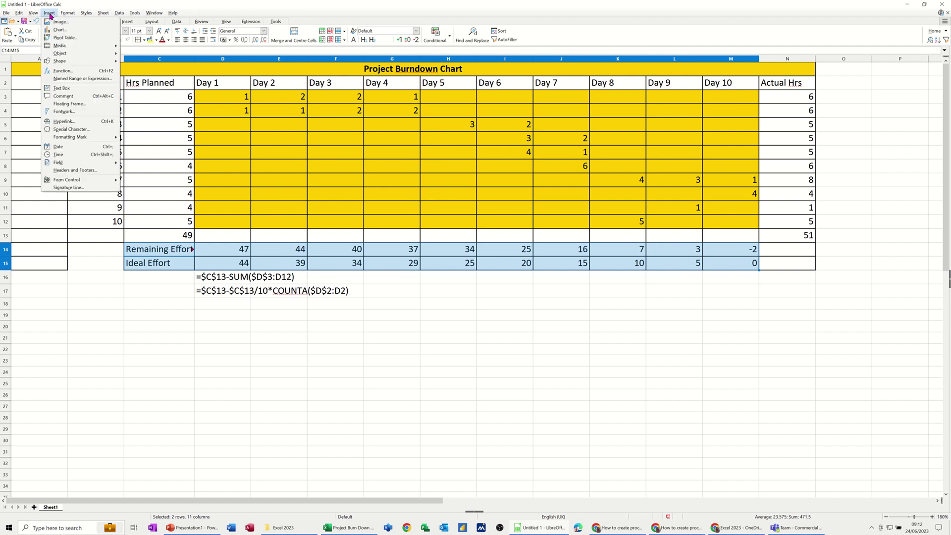
pyautogui.click(58, 29)
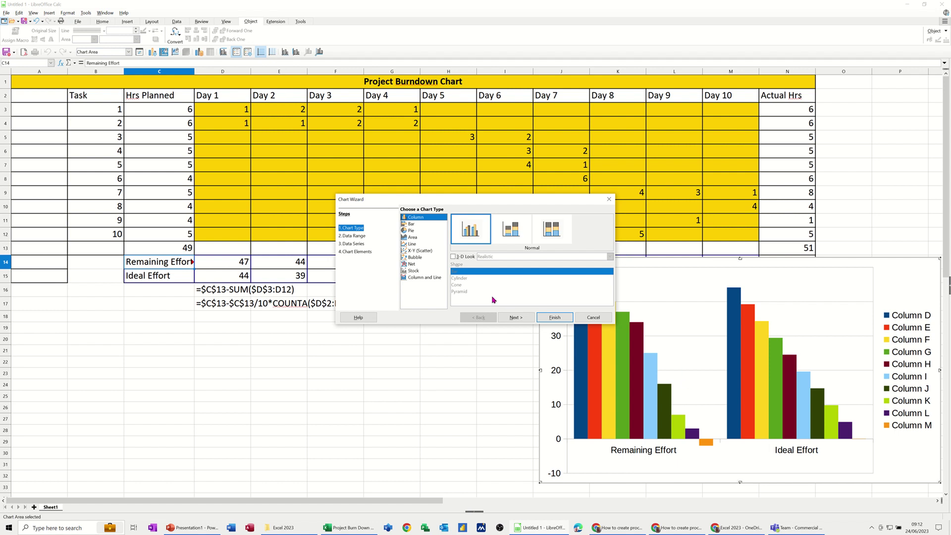
pyautogui.click(411, 244)
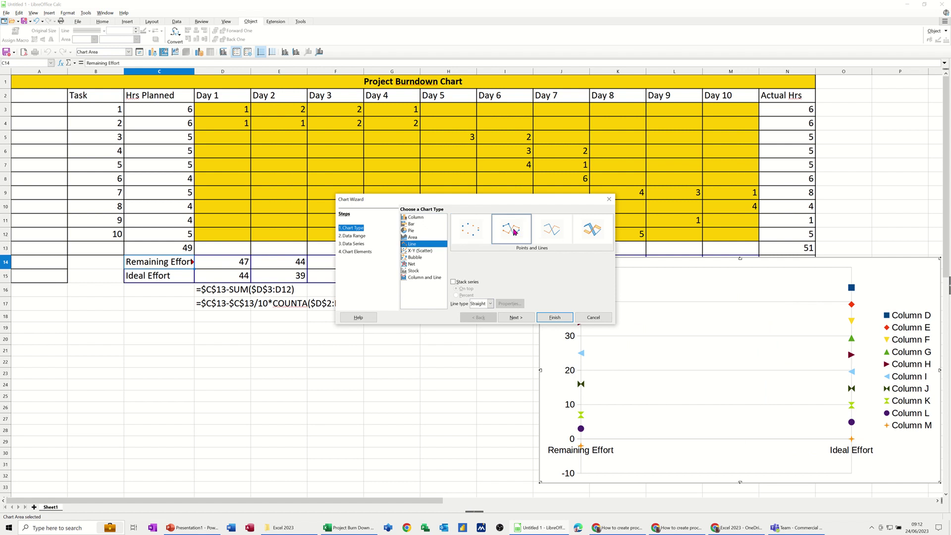
# Step: Set the data series in rows and finish the chart wizard
pyautogui.click(344, 237)
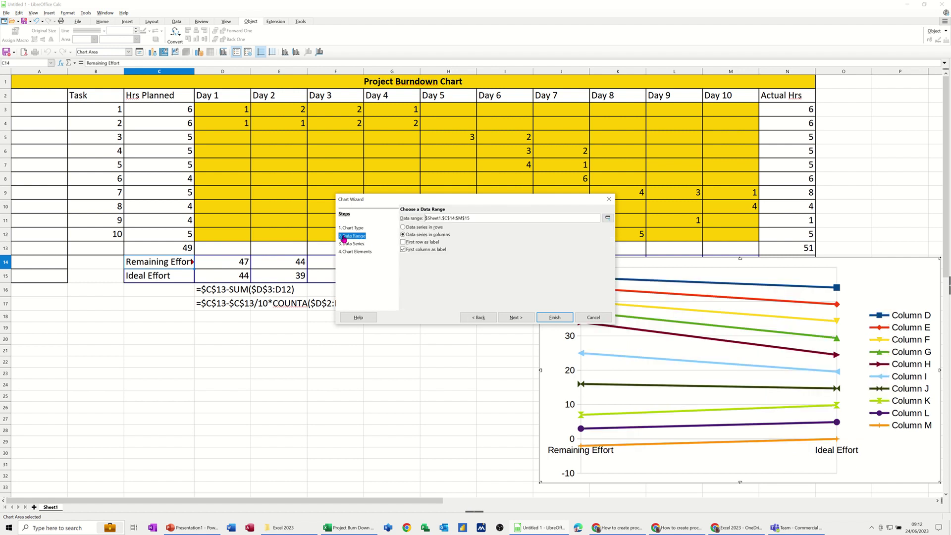
pyautogui.click(404, 227)
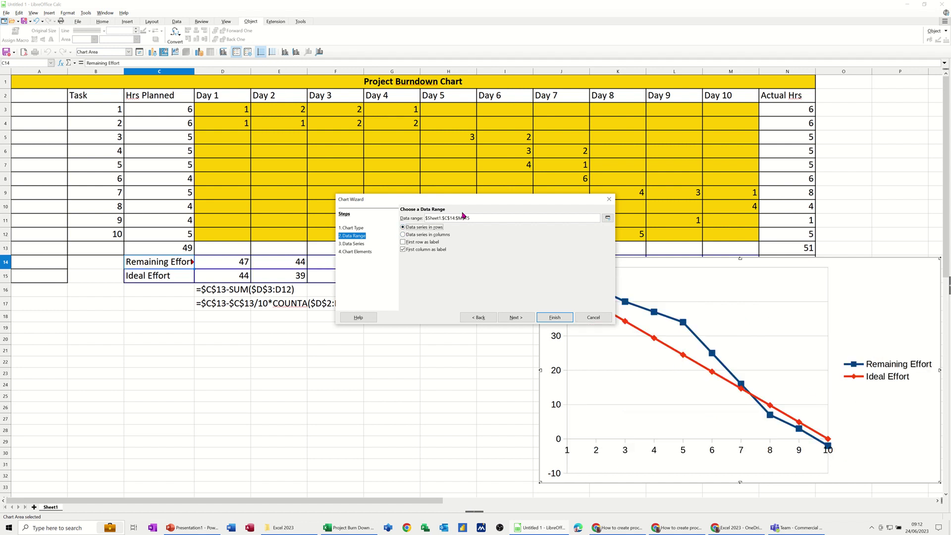
pyautogui.moveTo(461, 204); pyautogui.dragTo(376, 216)
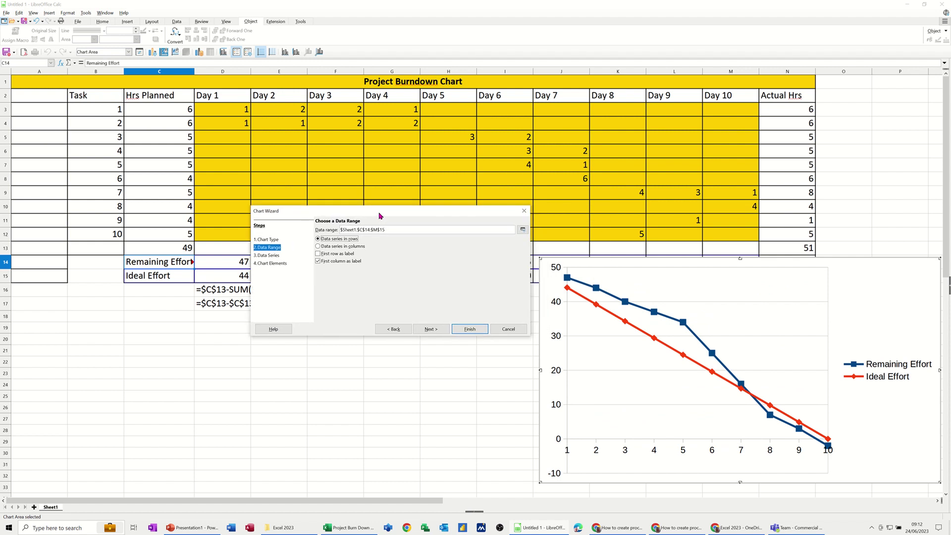
pyautogui.click(267, 256)
pyautogui.click(271, 263)
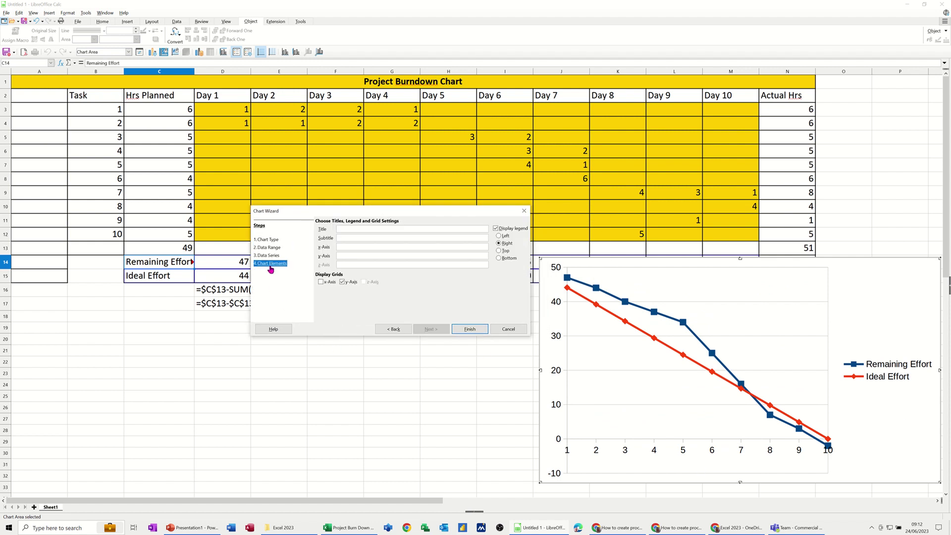
pyautogui.click(471, 330)
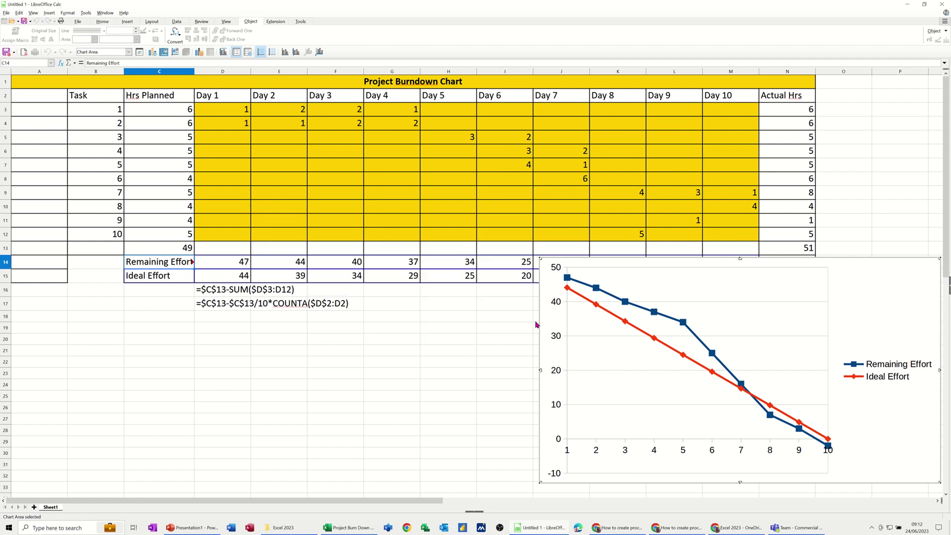
# Step: Move the burndown chart below the table under the formulas and widen it rightward
pyautogui.click(622, 270)
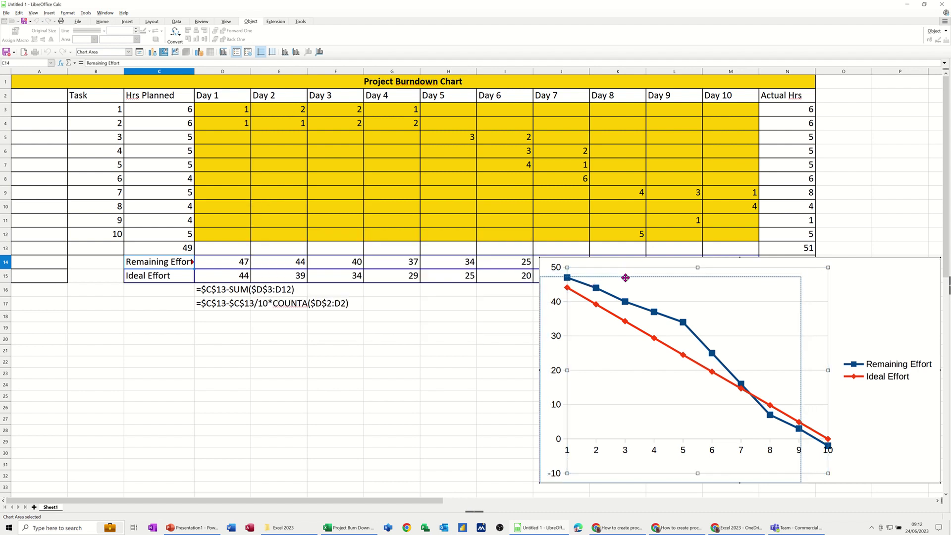
pyautogui.click(493, 317)
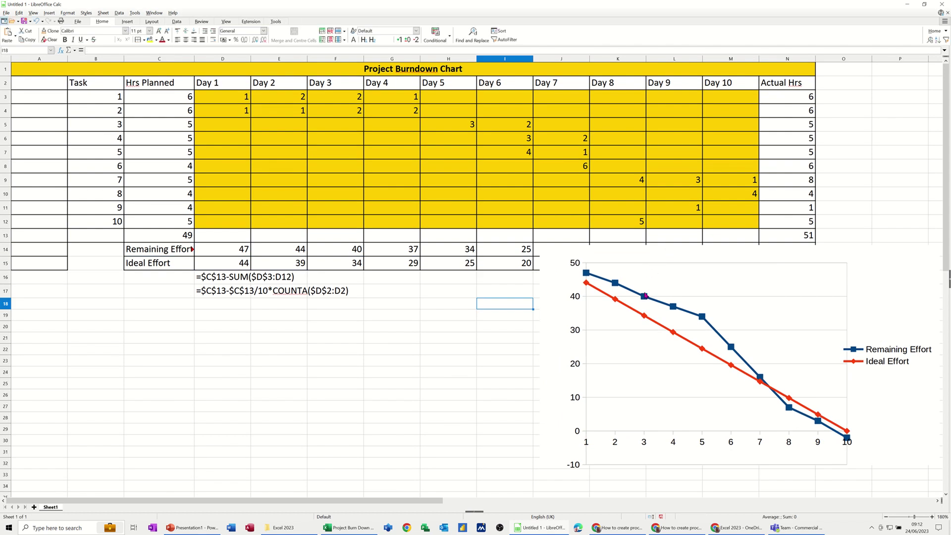
pyautogui.click(645, 296)
pyautogui.press('Delete')
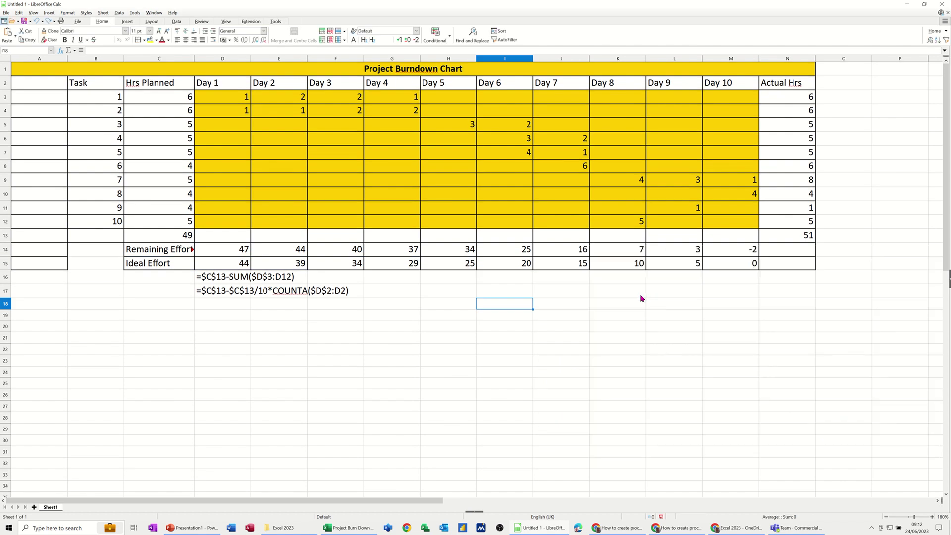
pyautogui.hotkey('ctrl', 'z')
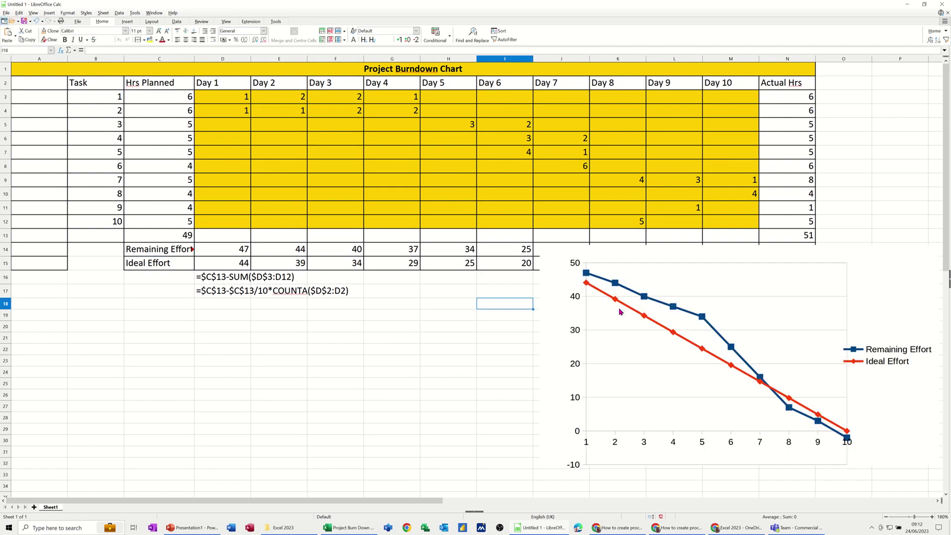
pyautogui.click(617, 252)
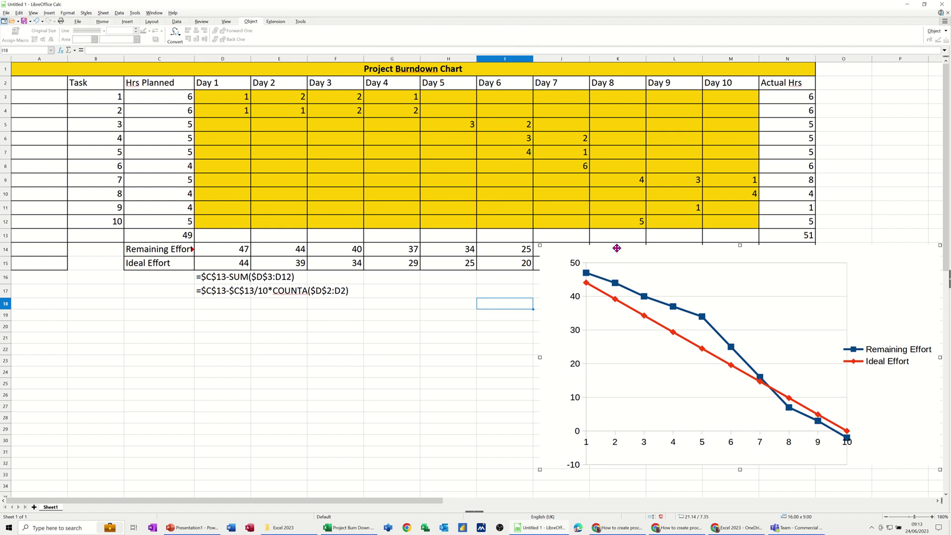
pyautogui.moveTo(456, 325); pyautogui.dragTo(206, 300)
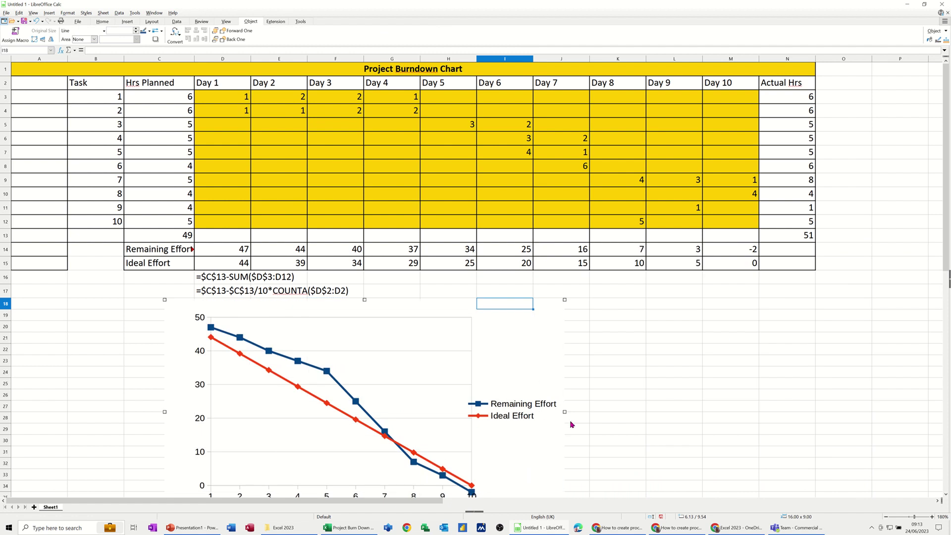
pyautogui.moveTo(565, 412); pyautogui.dragTo(738, 390)
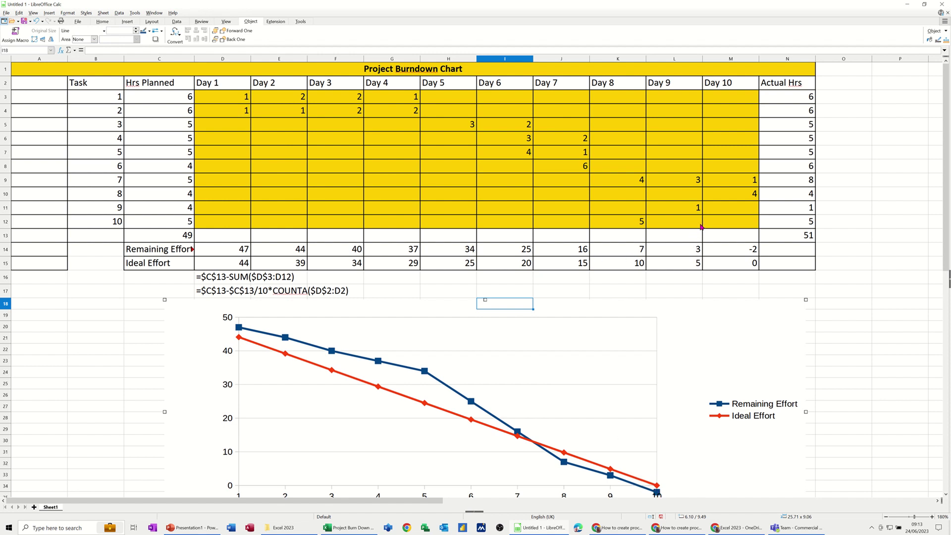
# Step: Clear the trial 2 in M5 and change M10's Day 10 hours from 4 to 2
pyautogui.click(720, 129)
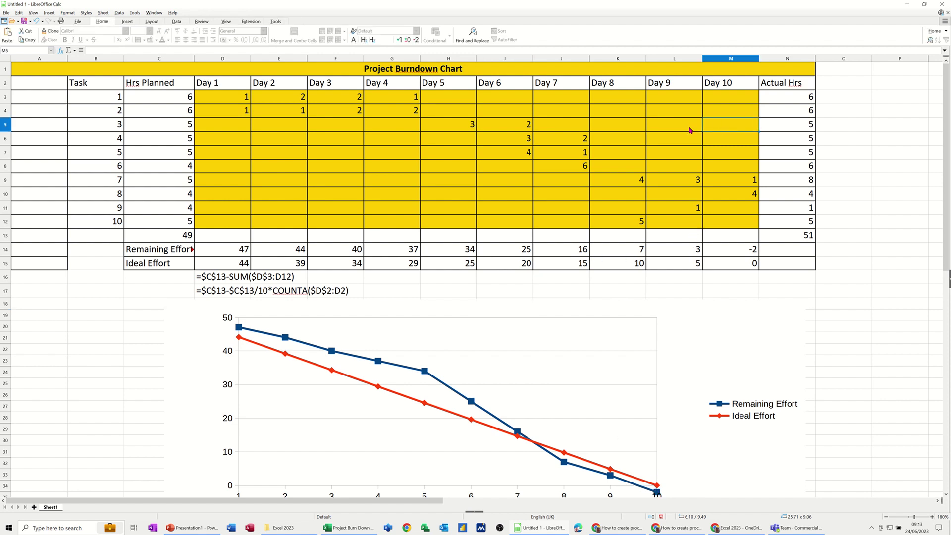
pyautogui.write('2')
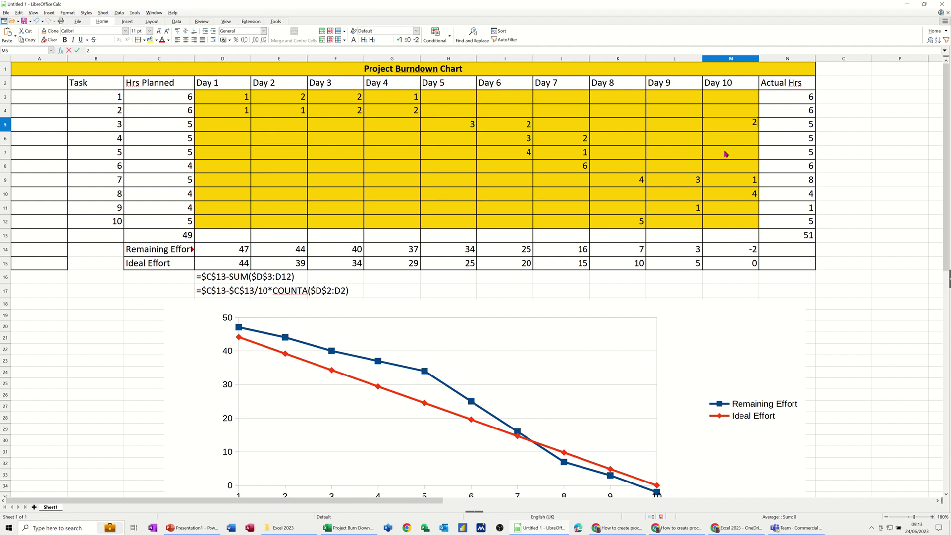
pyautogui.click(726, 154)
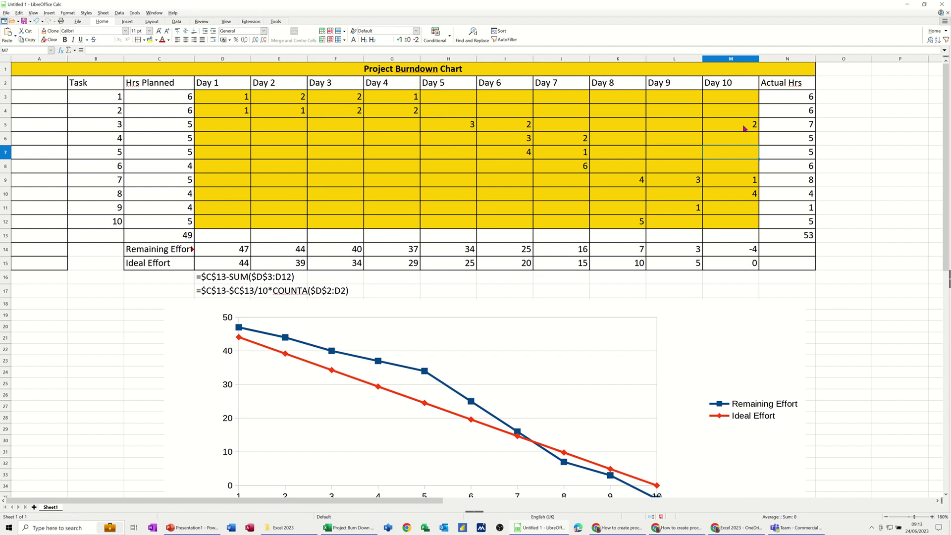
pyautogui.click(742, 130)
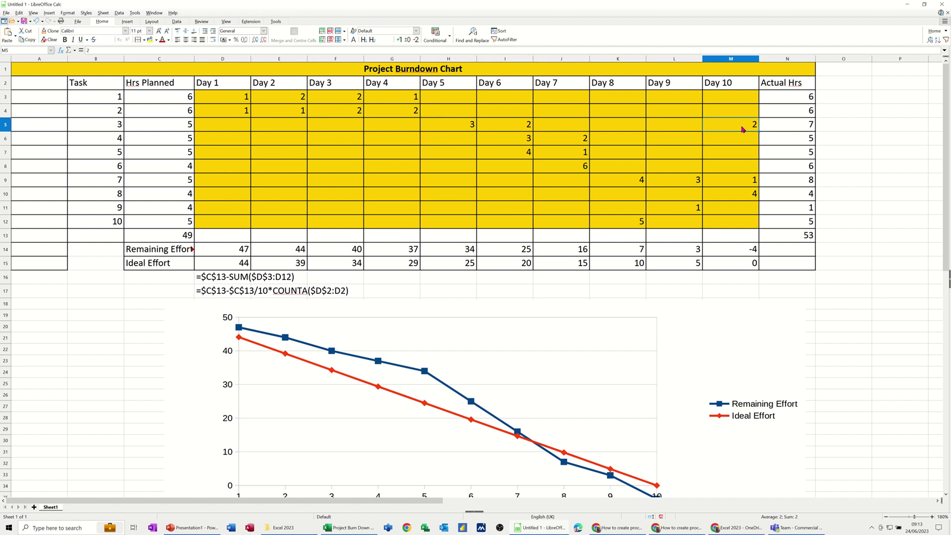
pyautogui.press('Delete')
pyautogui.click(732, 190)
pyautogui.press('Delete')
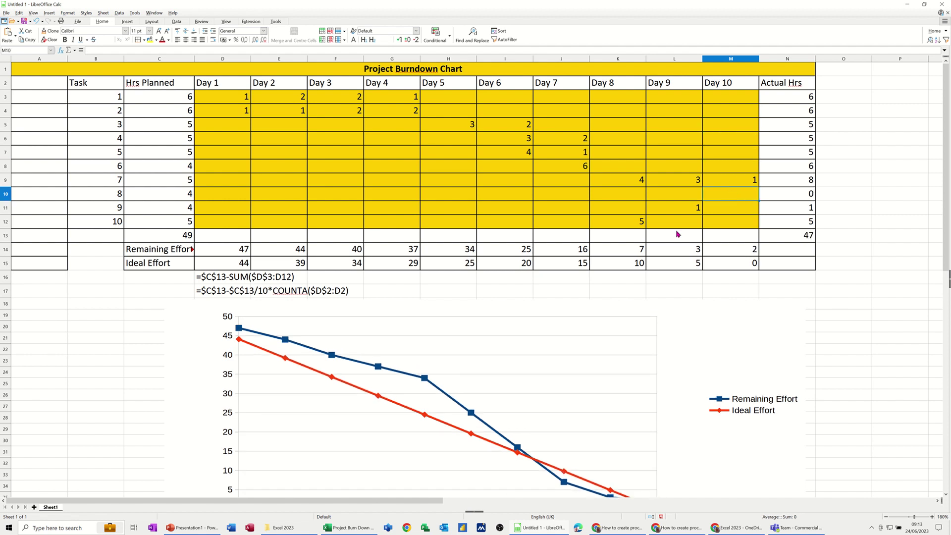
pyautogui.scroll(-1, 492, 386)
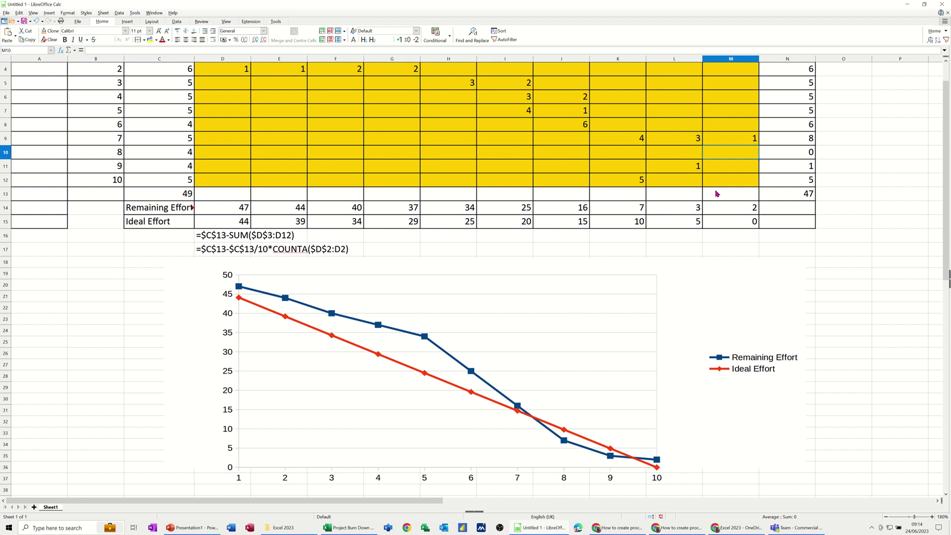
pyautogui.write('2')
pyautogui.click(719, 125)
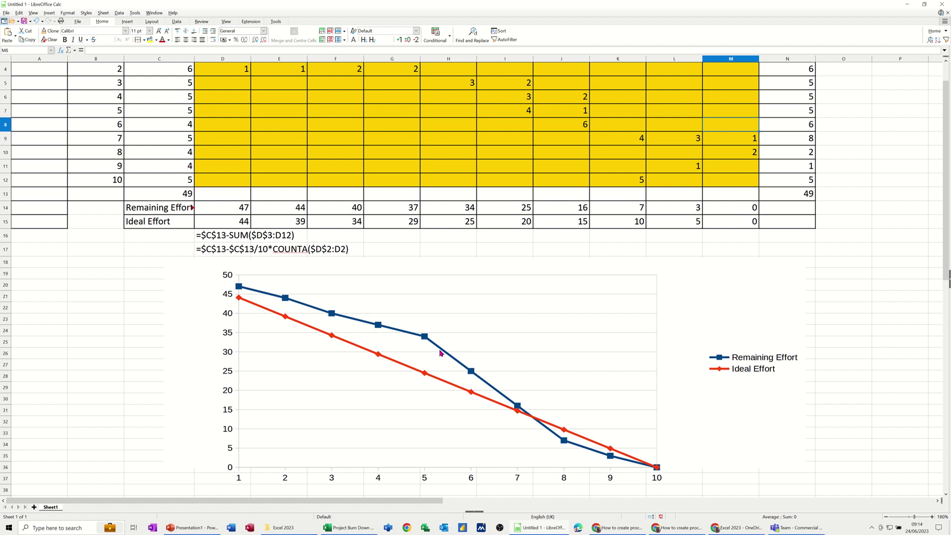
pyautogui.scroll(1, 355, 199)
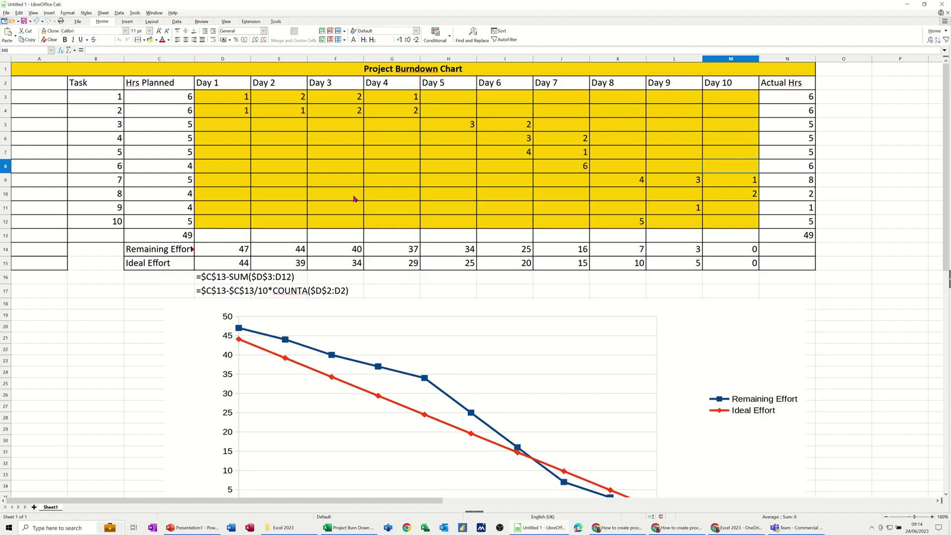